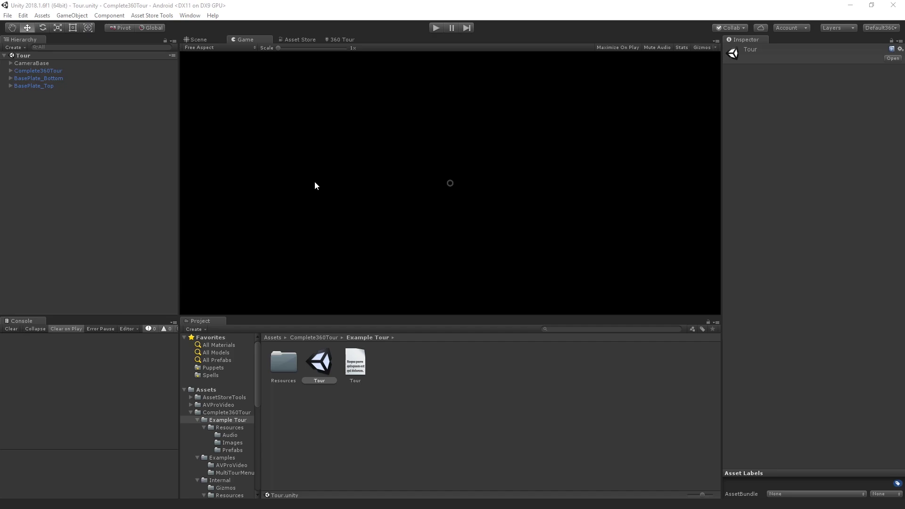
Step: Open the Complete 360 Tour editor from the Window menu
click(190, 16)
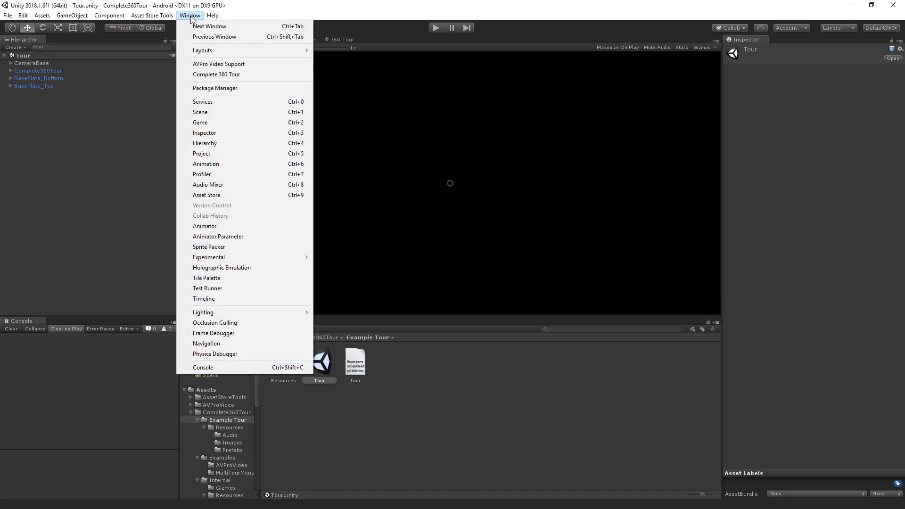
click(224, 72)
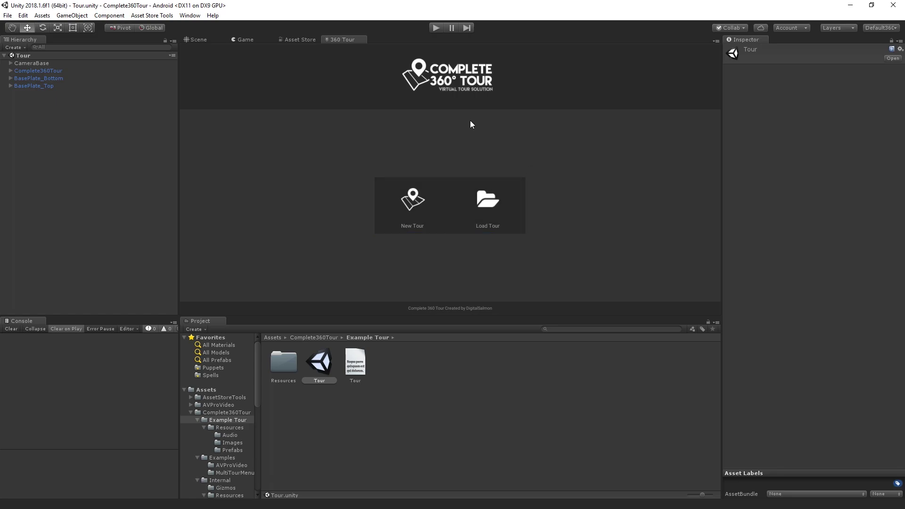
Step: Create a new tour saved as MyNewTour in the Example Tour folder
click(417, 204)
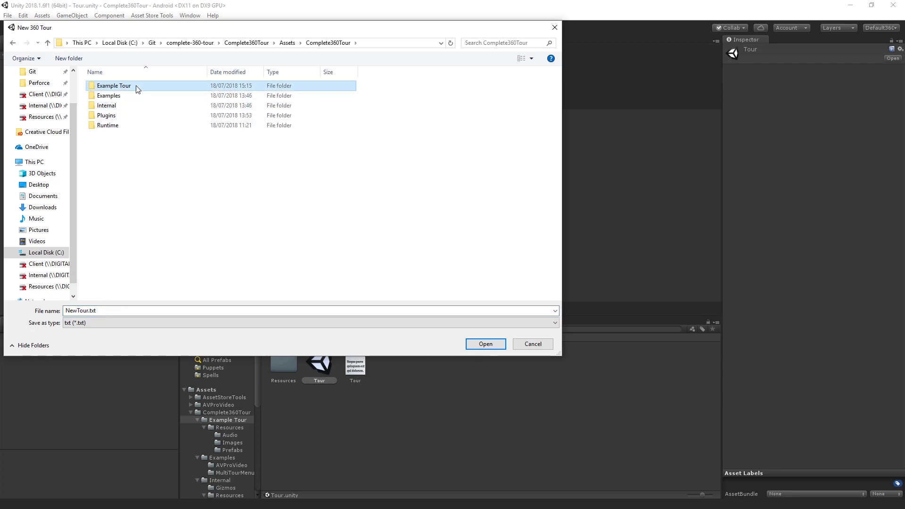
double_click(137, 86)
click(159, 309)
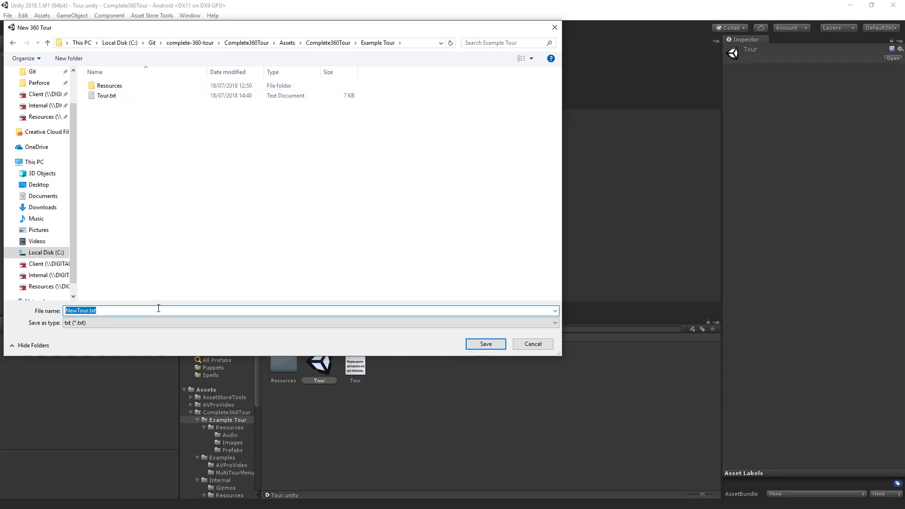
text(MyNewTour)
key(Return)
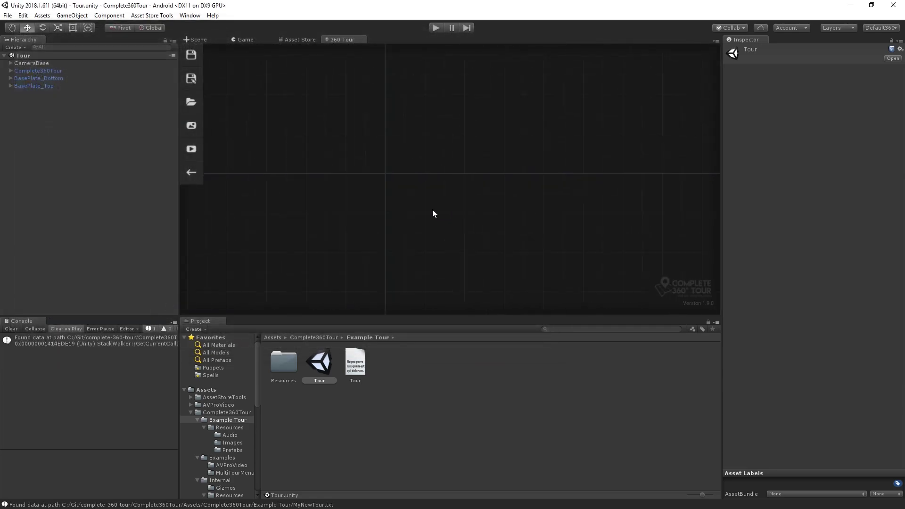
drag(300, 134, 375, 143)
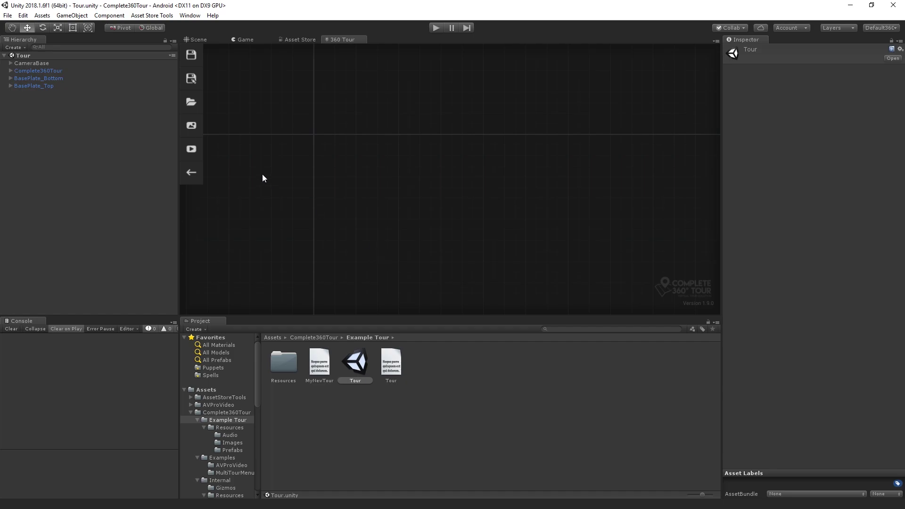
Step: Place two empty New Node nodes side by side on the canvas
click(190, 125)
click(337, 174)
click(193, 149)
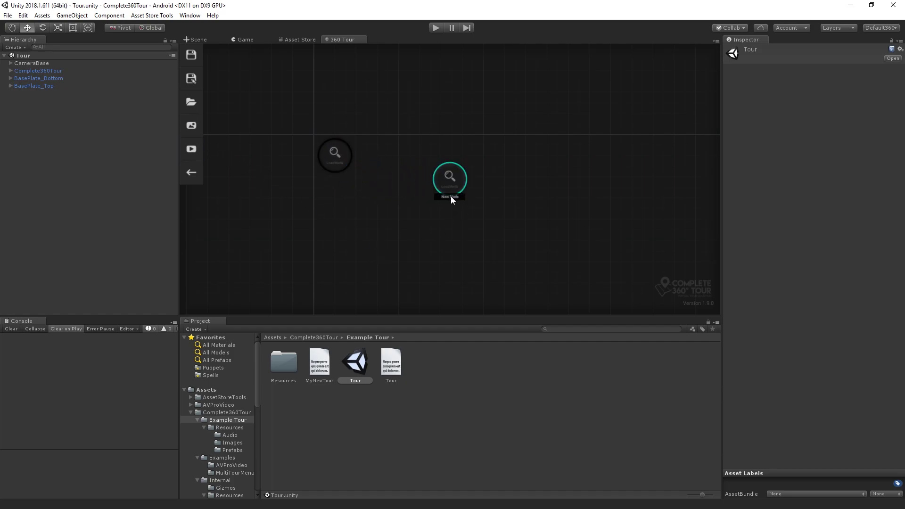
click(378, 173)
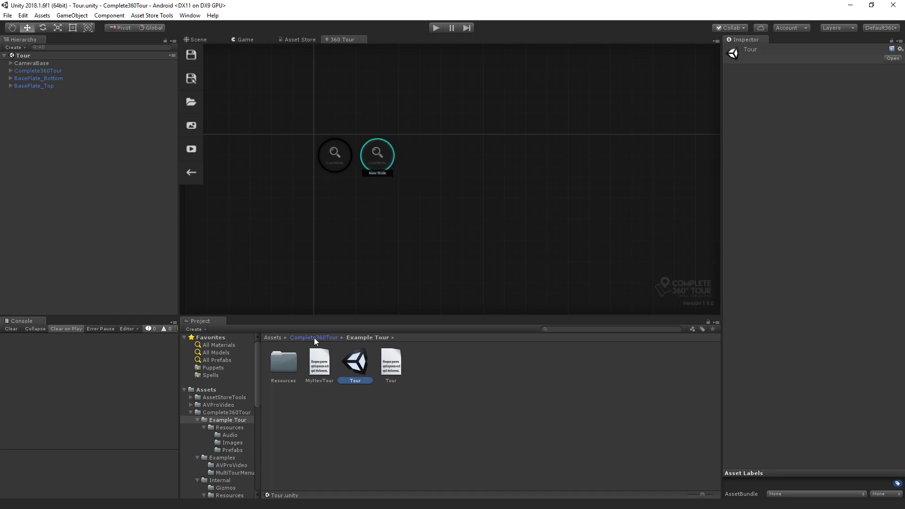
Step: Add the Corridor, Frontdoor, Kitchen, LivingRoom and Stereo textures from Resources/Images as nodes
click(314, 337)
double_click(282, 363)
double_click(285, 370)
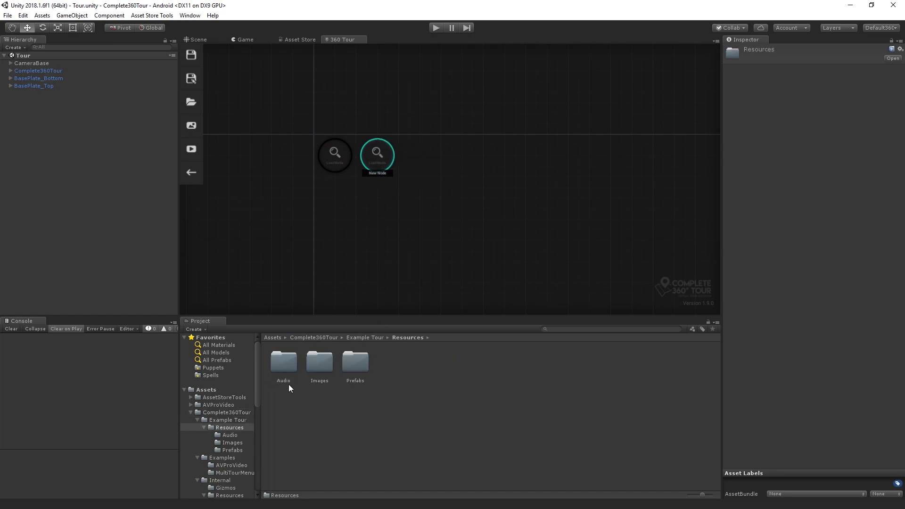
double_click(328, 373)
click(295, 368)
shift+click(423, 375)
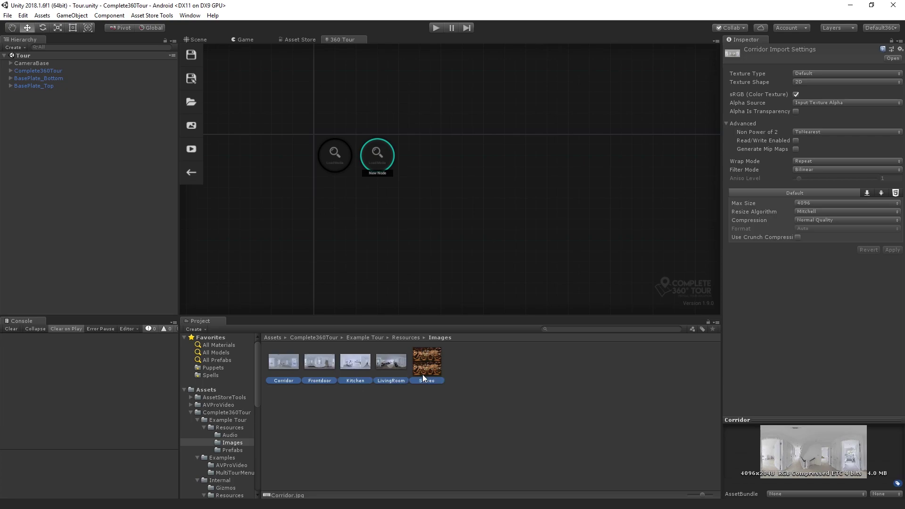
drag(279, 369, 352, 236)
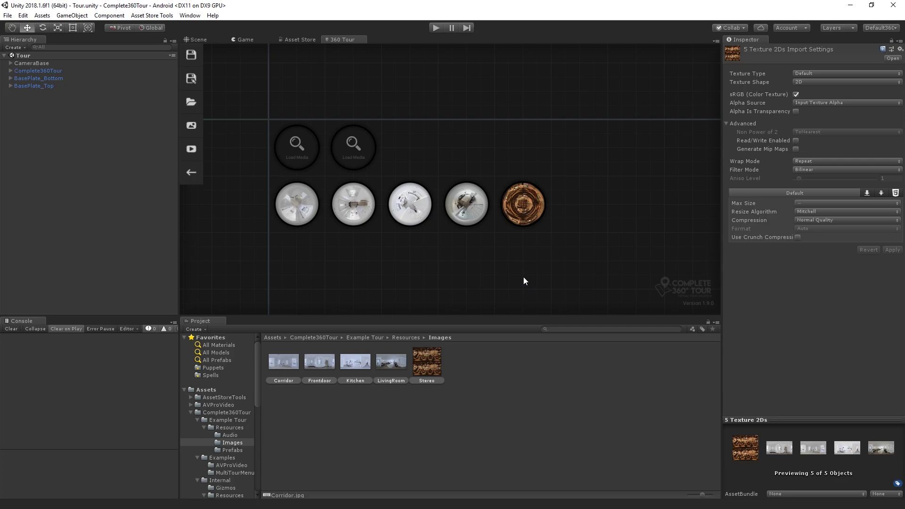
Step: Select the Kitchen, LivingRoom and Stereo nodes, narrow to Stereo, then deselect it
drag(593, 135, 406, 245)
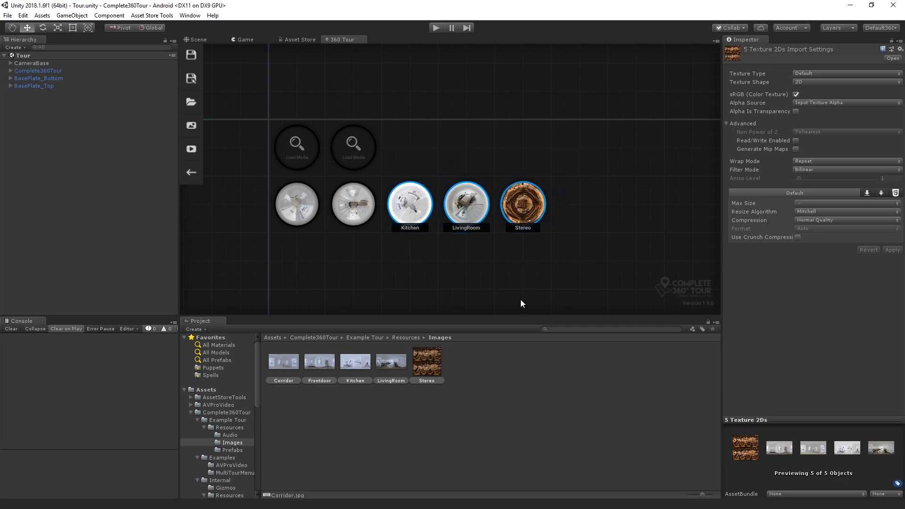
click(523, 204)
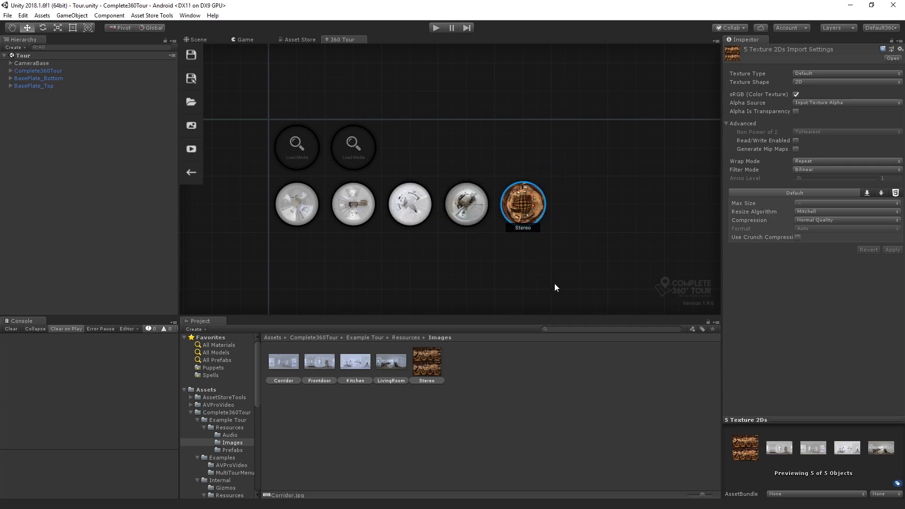
click(473, 262)
scroll(473, 262, down, 3)
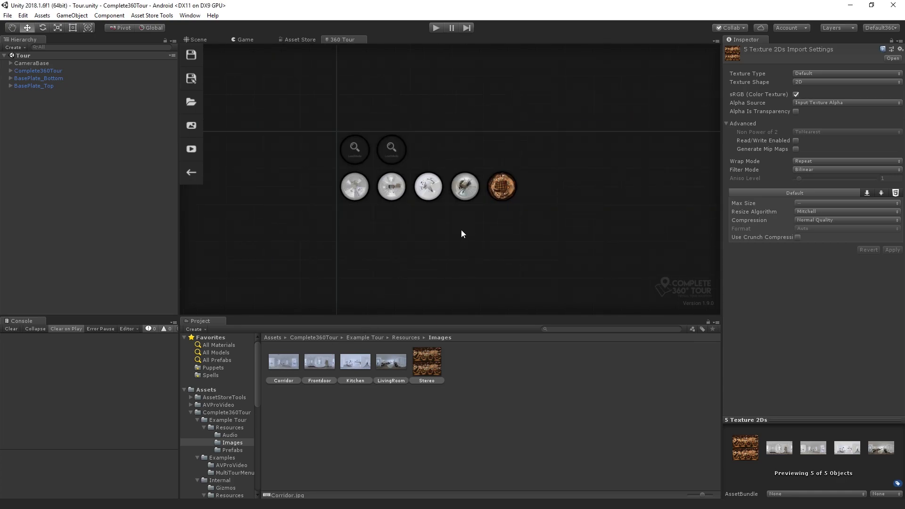
drag(461, 233, 377, 211)
scroll(418, 247, up, 2)
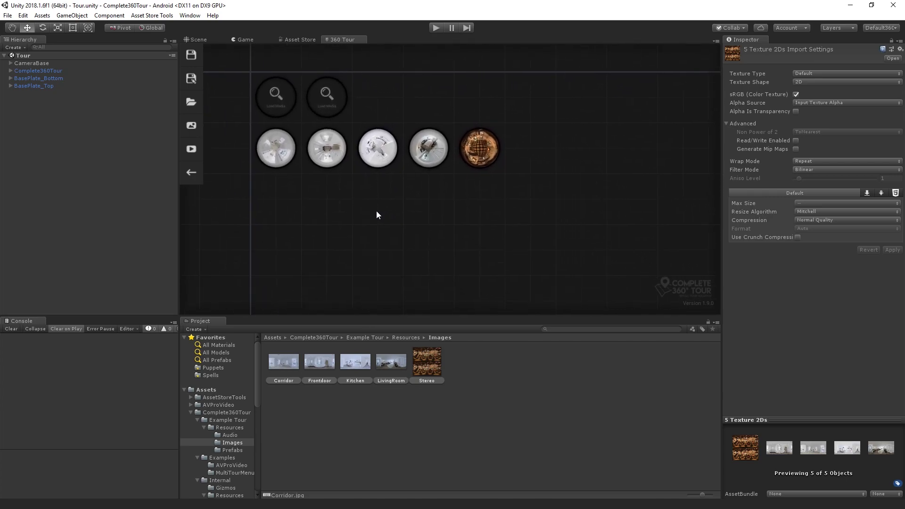
drag(384, 262, 417, 143)
scroll(562, 198, down, 3)
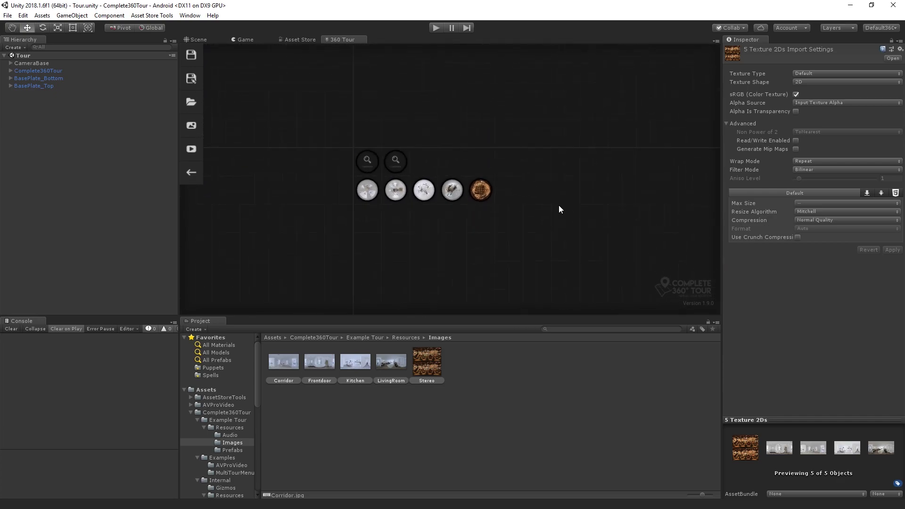
scroll(556, 210, up, 3)
scroll(556, 206, down, 3)
scroll(556, 206, up, 3)
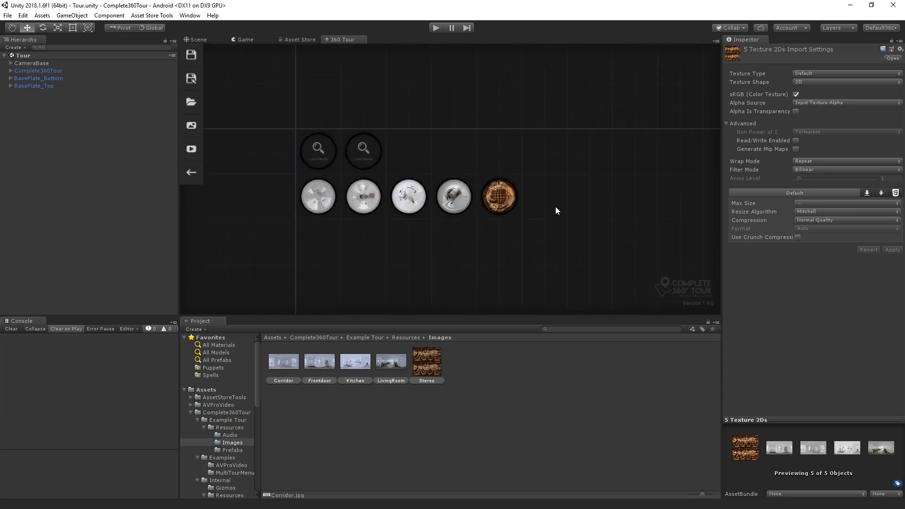
drag(256, 85, 256, 261)
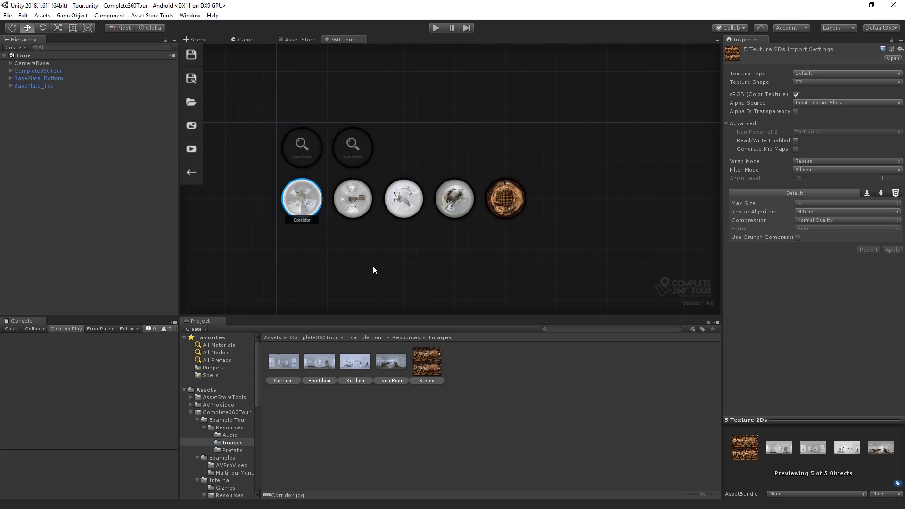
drag(548, 257, 454, 150)
Step: Rearrange LivingRoom, Frontdoor and Stereo nodes into a square grid with Stereo lower right
click(443, 220)
drag(520, 201, 572, 198)
drag(353, 198, 340, 250)
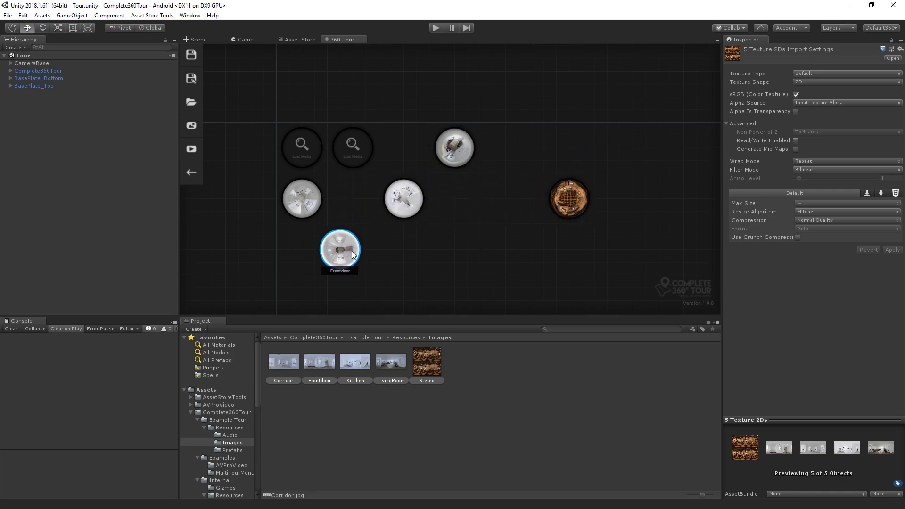
drag(571, 198, 503, 253)
Step: Delete the two empty New Node nodes
click(353, 147)
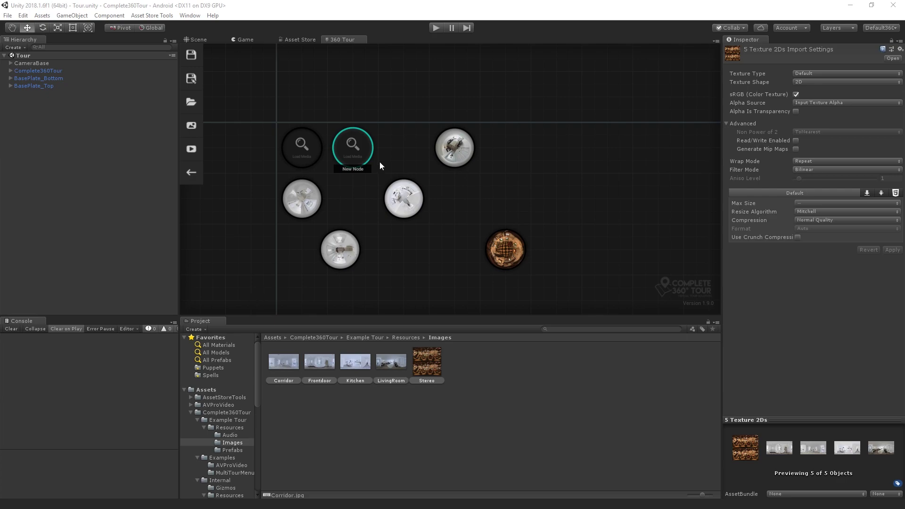
drag(265, 93, 406, 153)
key(Delete)
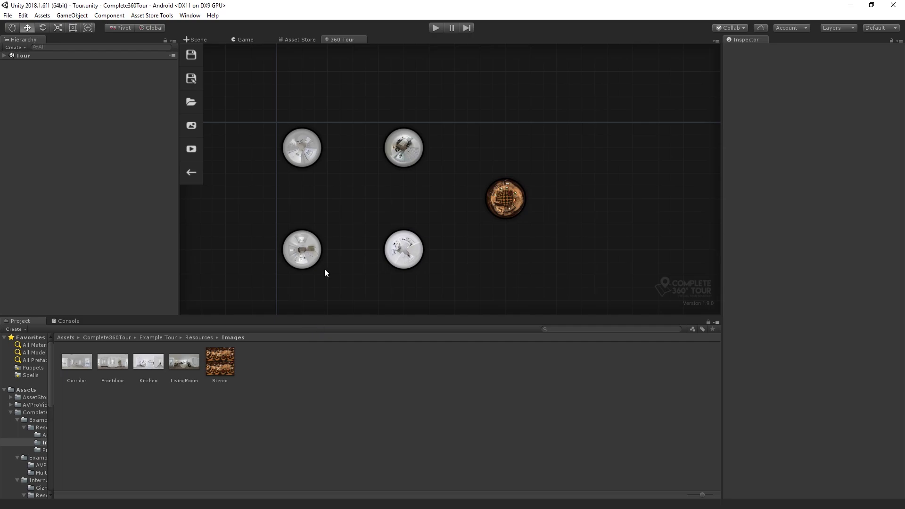
Step: Drag a link out of the top-left node across the canvas
mouse_move(304, 143)
mouse_down()
mouse_move(307, 82)
mouse_move(299, 77)
mouse_move(353, 80)
mouse_move(354, 178)
mouse_move(362, 155)
mouse_move(352, 100)
mouse_move(306, 85)
mouse_up()
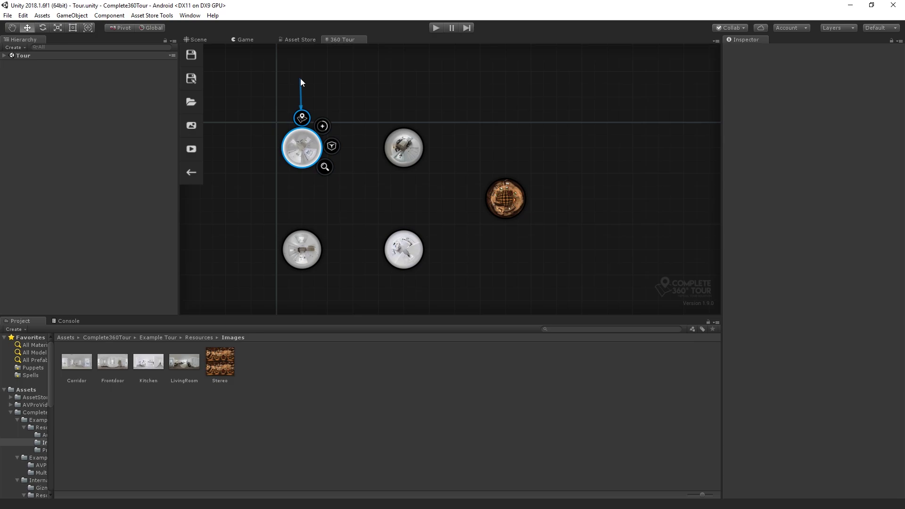
drag(300, 79, 356, 95)
drag(350, 96, 369, 143)
drag(369, 143, 299, 216)
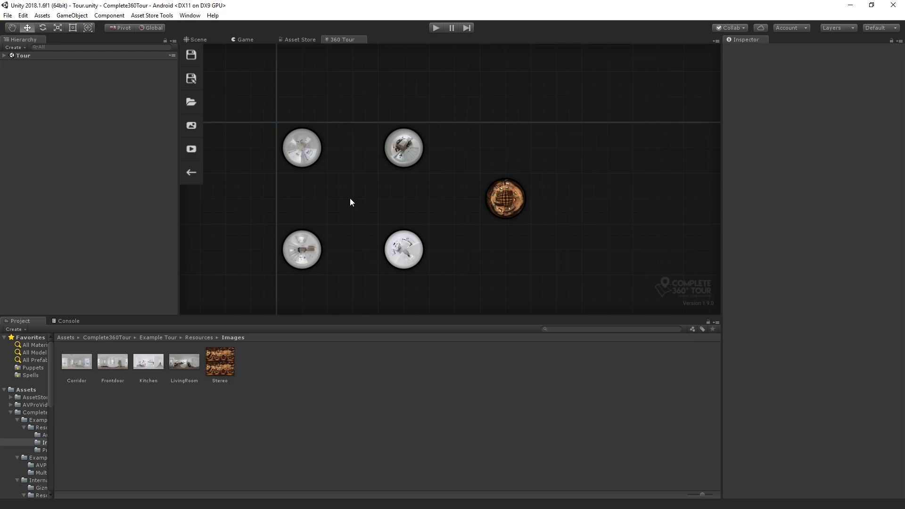
Step: Maximize the 360 Tour panel and link Corridor to LivingRoom via a stair-rail hotspot
right_click(338, 39)
click(357, 46)
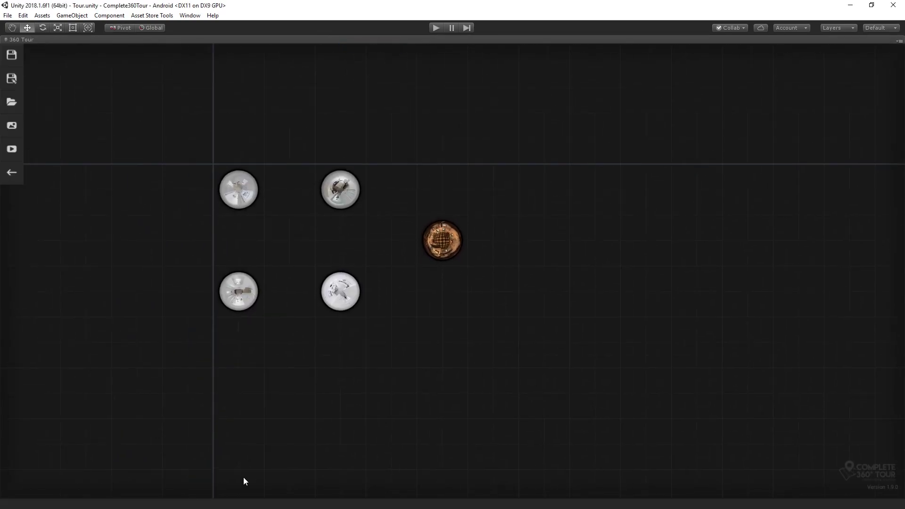
click(230, 190)
mouse_move(259, 168)
mouse_down()
mouse_move(301, 123)
mouse_move(302, 267)
mouse_move(153, 324)
mouse_move(251, 295)
mouse_move(340, 290)
mouse_move(346, 208)
mouse_move(437, 230)
mouse_move(310, 295)
mouse_move(240, 292)
mouse_move(350, 295)
mouse_move(337, 292)
mouse_move(340, 190)
mouse_move(347, 311)
mouse_move(238, 302)
mouse_move(349, 264)
mouse_move(343, 197)
mouse_up()
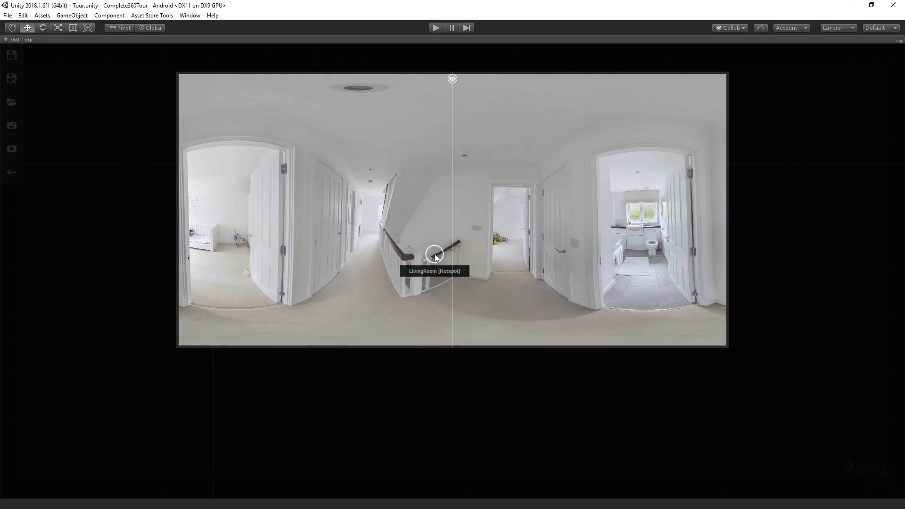
click(435, 254)
click(786, 196)
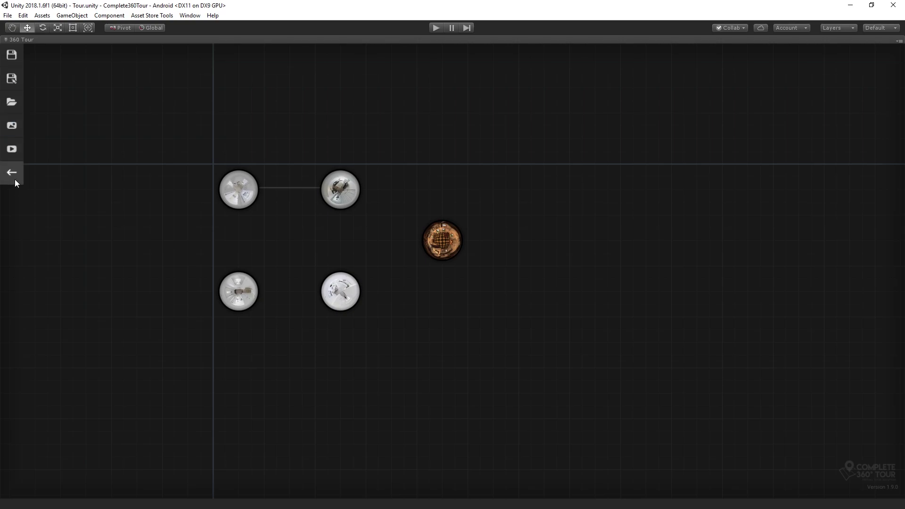
Step: Link Corridor to Frontdoor, positioning the hotspot on the wall above the rail
click(240, 184)
drag(240, 63, 240, 64)
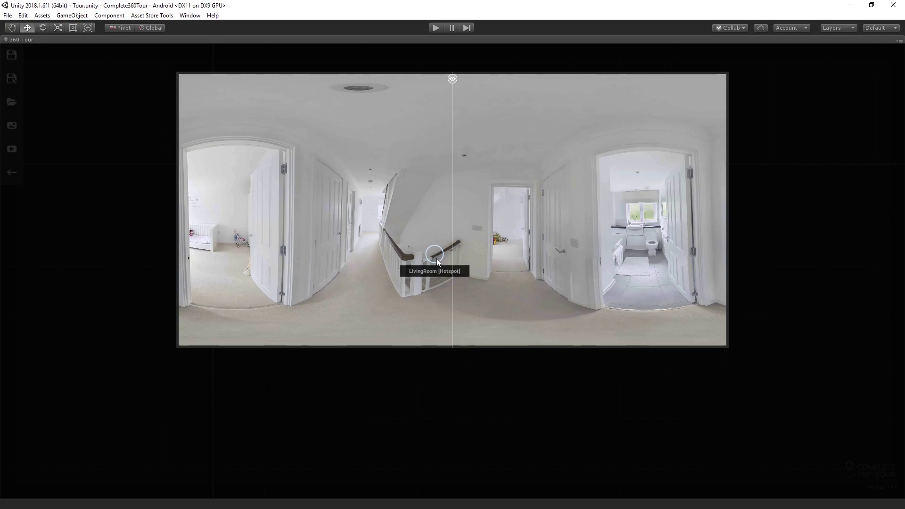
mouse_move(437, 259)
mouse_down()
mouse_move(406, 220)
mouse_move(258, 217)
mouse_move(406, 211)
mouse_move(491, 242)
mouse_move(426, 245)
mouse_move(434, 247)
mouse_up()
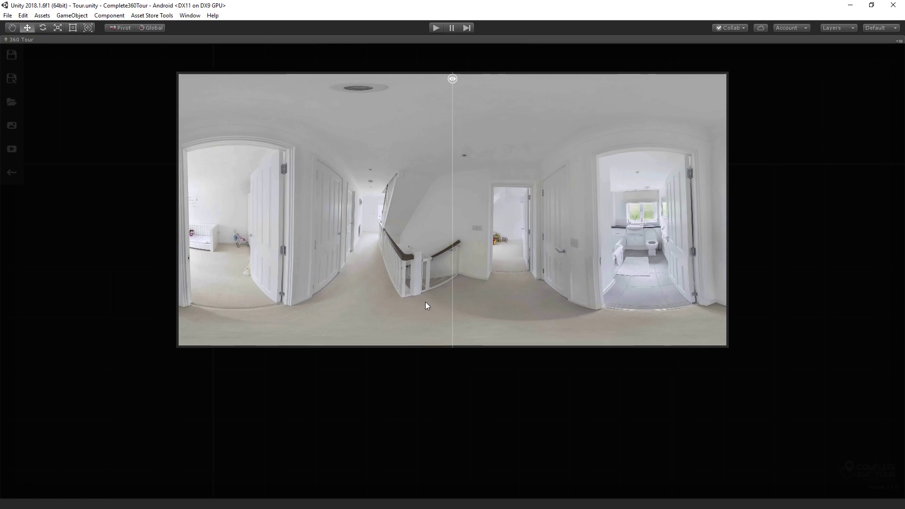
key(Escape)
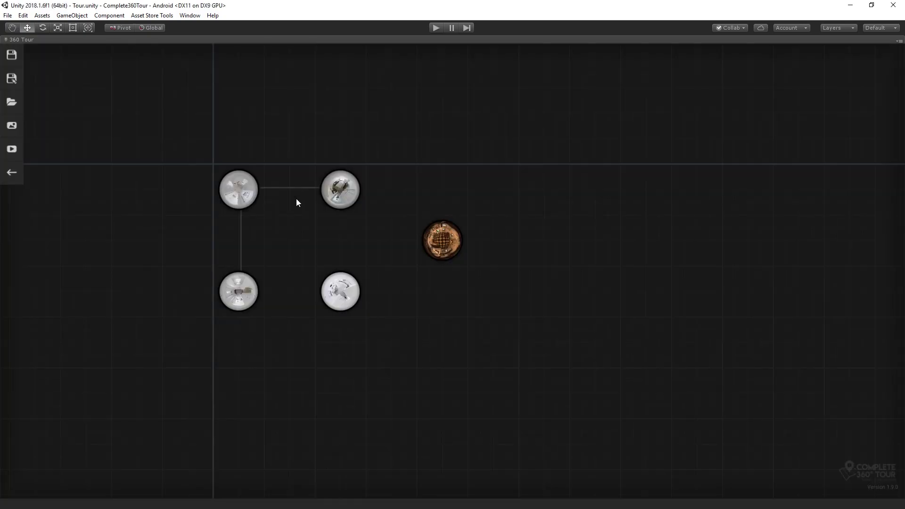
Step: Select the LivingRoom node and open its panorama to place a hotspot
click(341, 190)
click(362, 168)
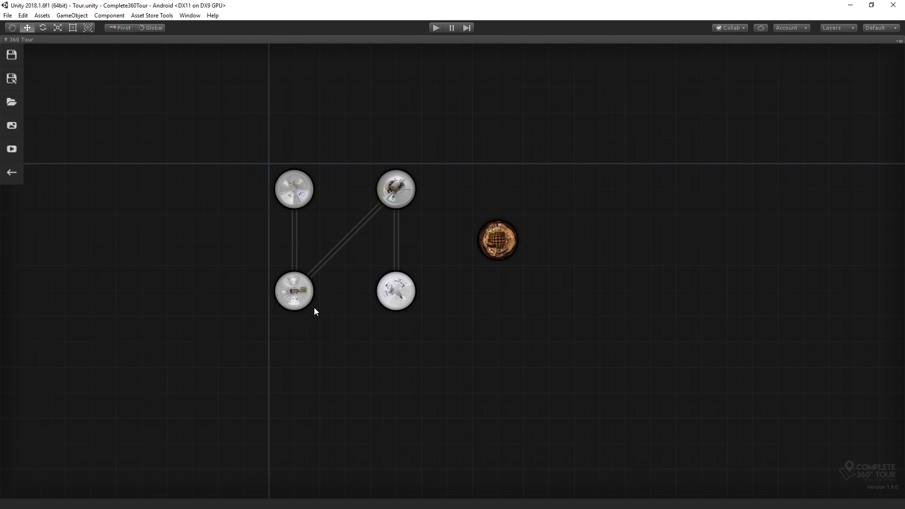
Step: Choose TextPopup.prefab from Example Tour/Resources/Prefabs for the Corridor node
click(290, 188)
drag(358, 182, 343, 185)
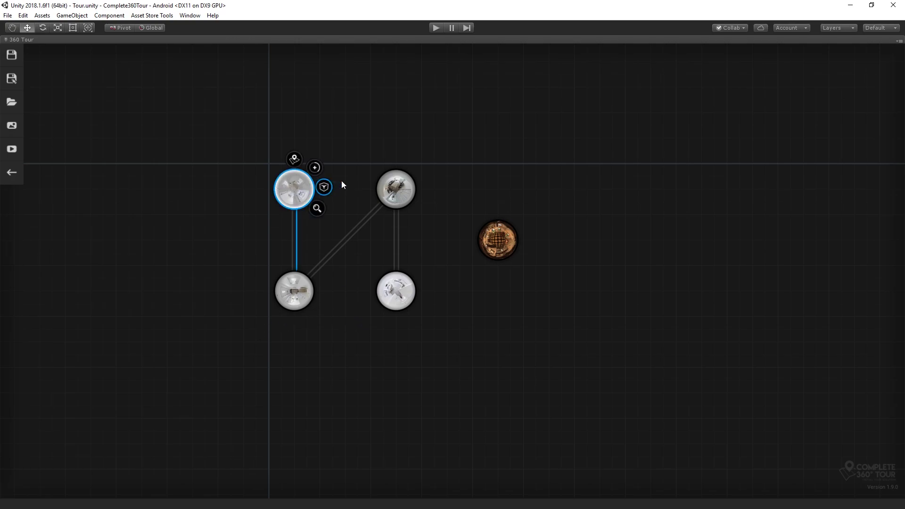
click(368, 179)
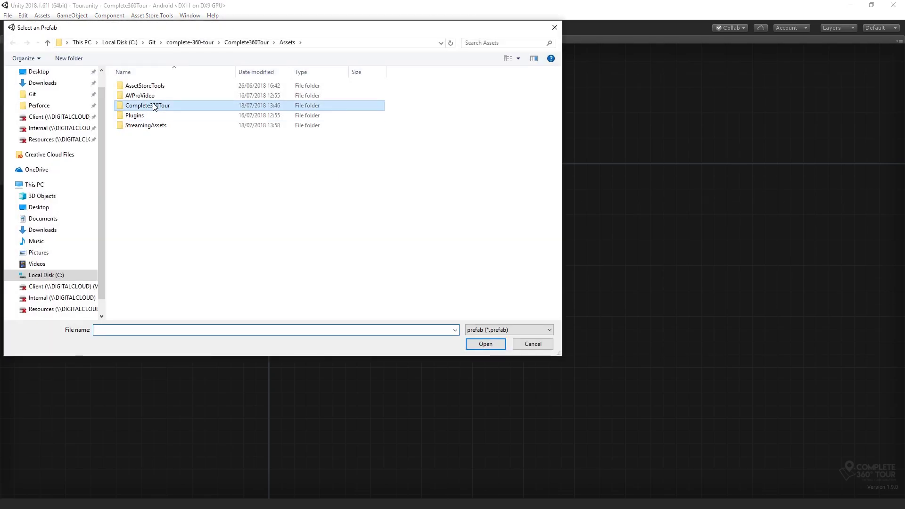
double_click(155, 88)
double_click(159, 87)
double_click(164, 105)
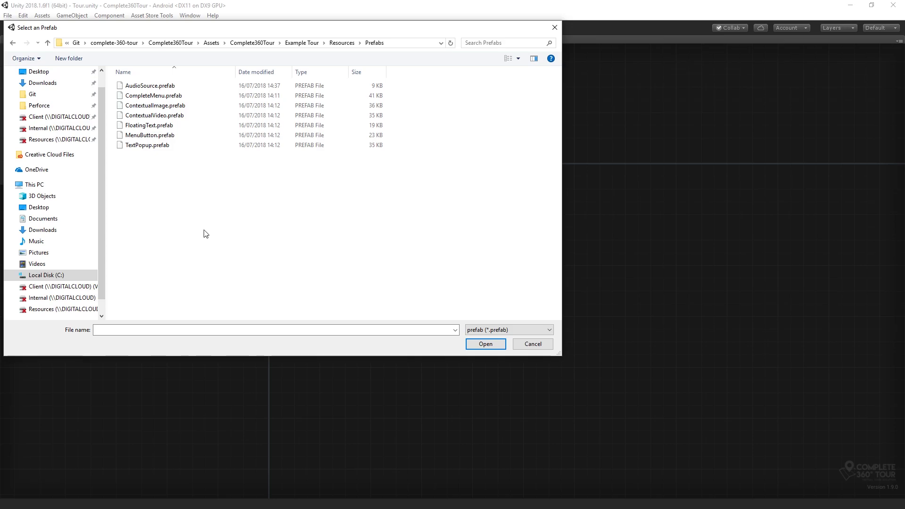
click(149, 145)
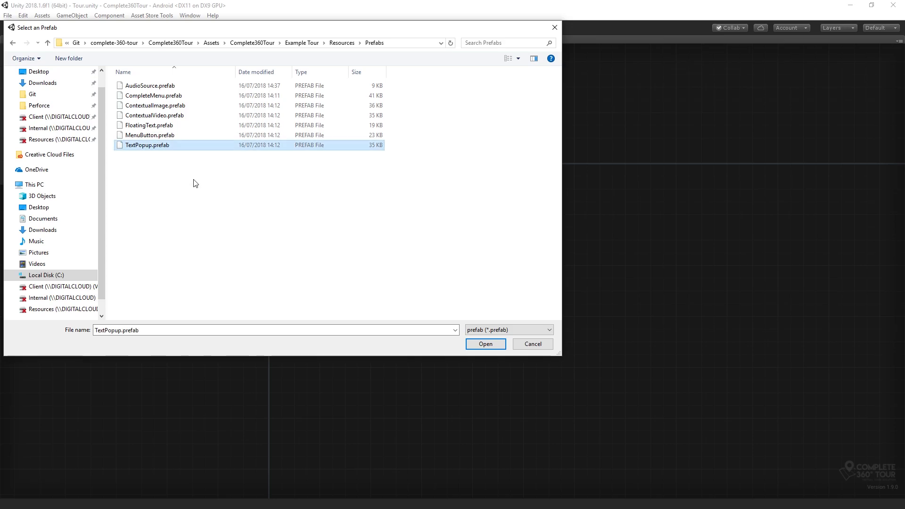
click(485, 344)
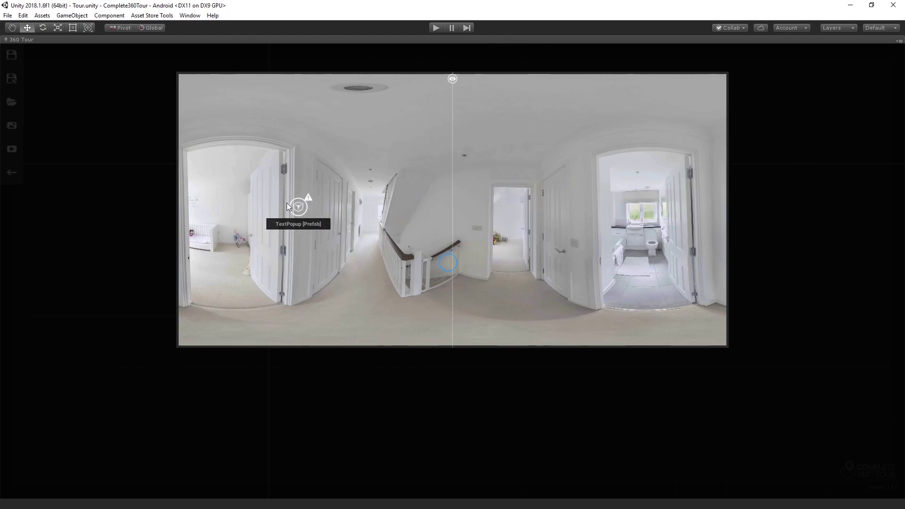
Step: Place the text popup near the stairs and create new TextPopupData for it
click(404, 197)
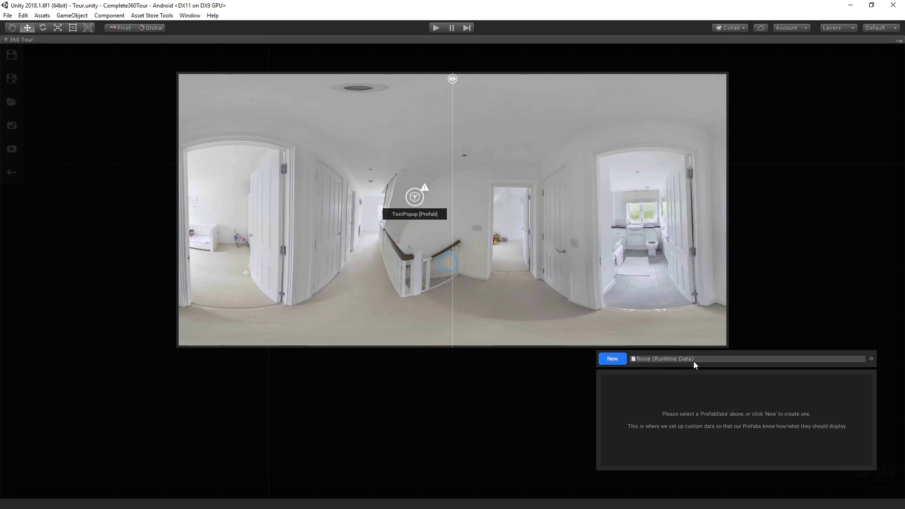
click(613, 360)
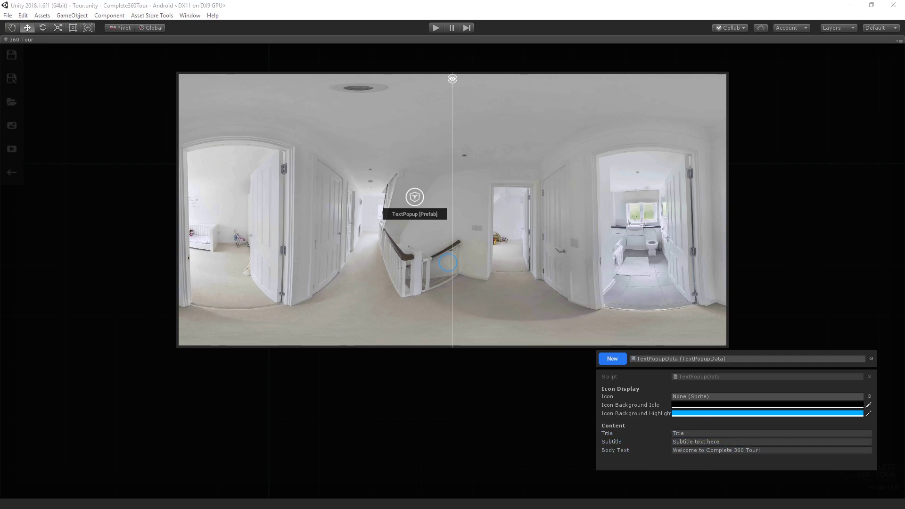
click(768, 414)
Step: Add CompleteMenu.prefab from the Prefabs folder to Corridor with new CompleteMenuData
click(460, 397)
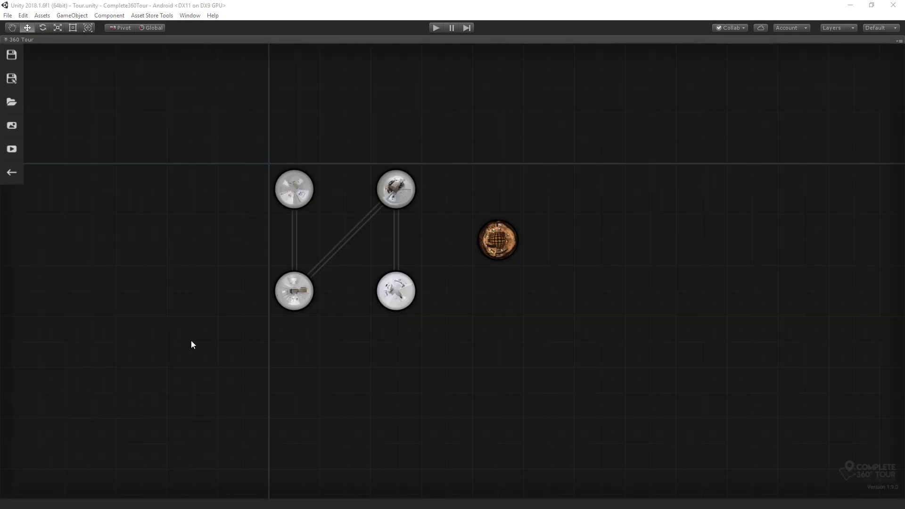
click(296, 181)
click(338, 188)
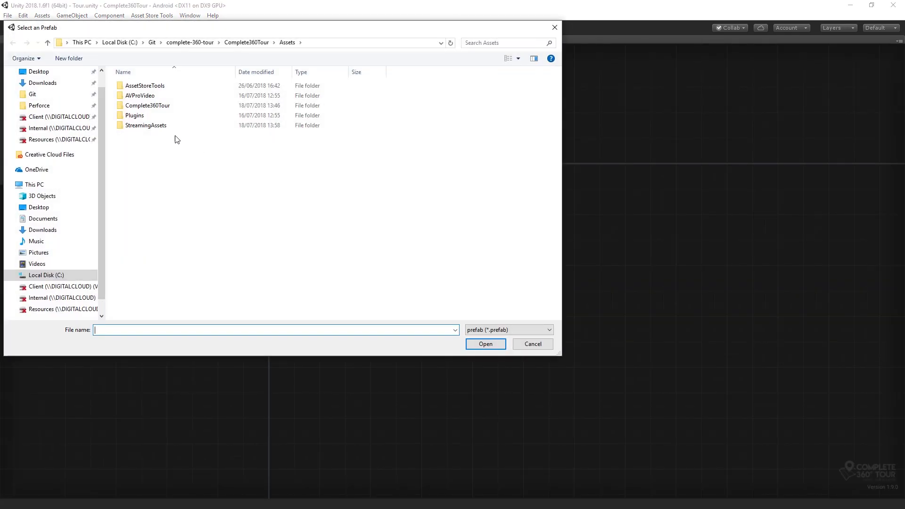
double_click(170, 103)
double_click(164, 85)
double_click(165, 88)
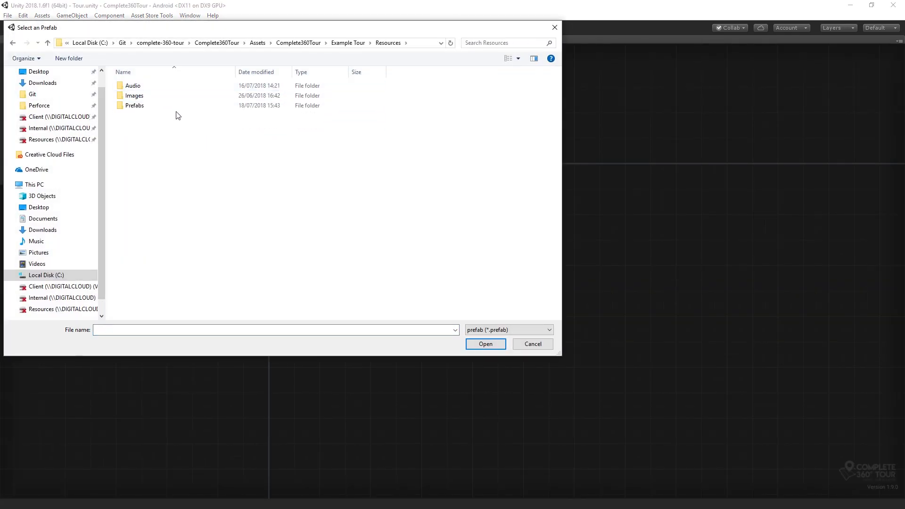
double_click(163, 105)
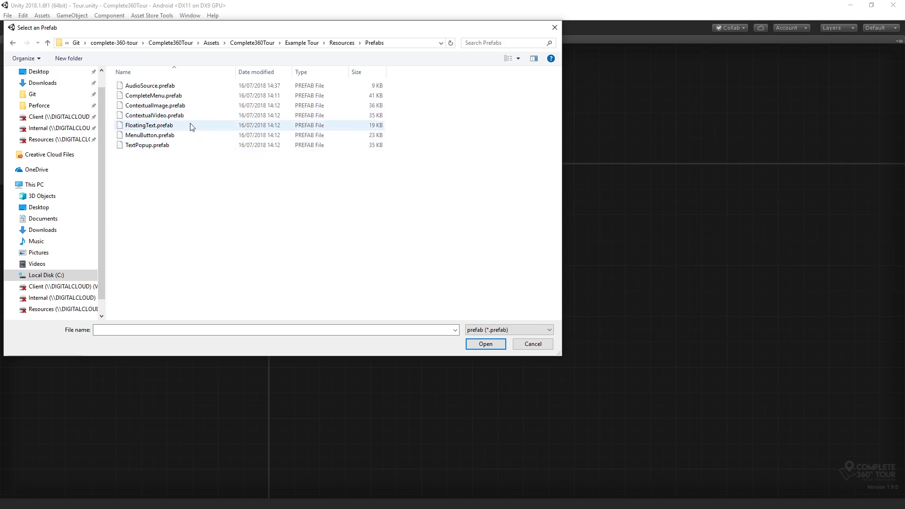
click(174, 96)
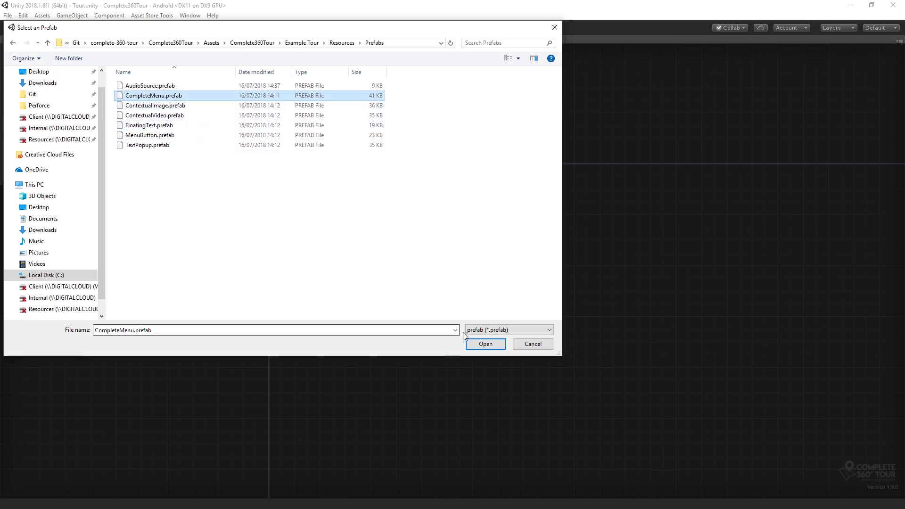
click(485, 344)
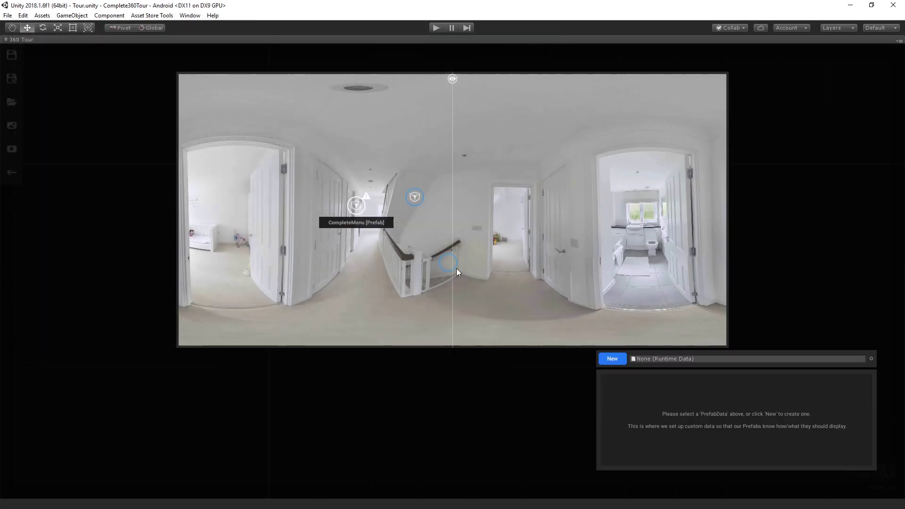
click(612, 359)
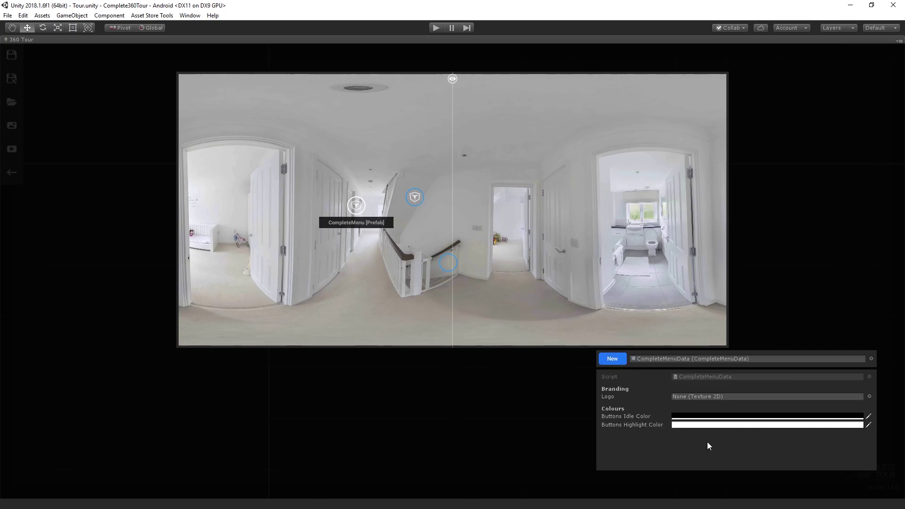